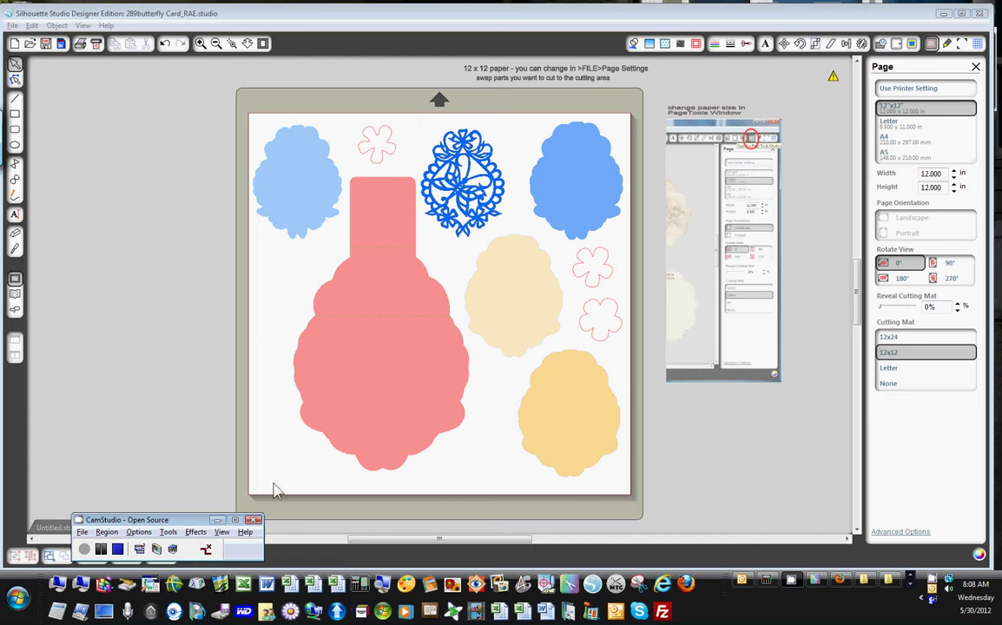
# Step: Select and deselect the paper-size note, then toggle between advanced and basic page options
pyautogui.click(503, 79)
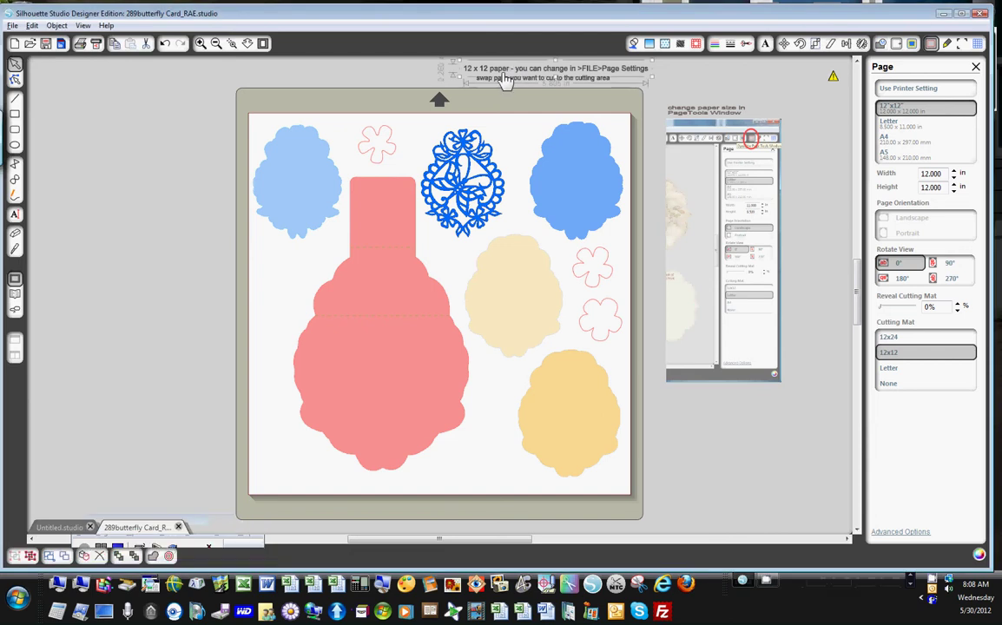
pyautogui.click(651, 87)
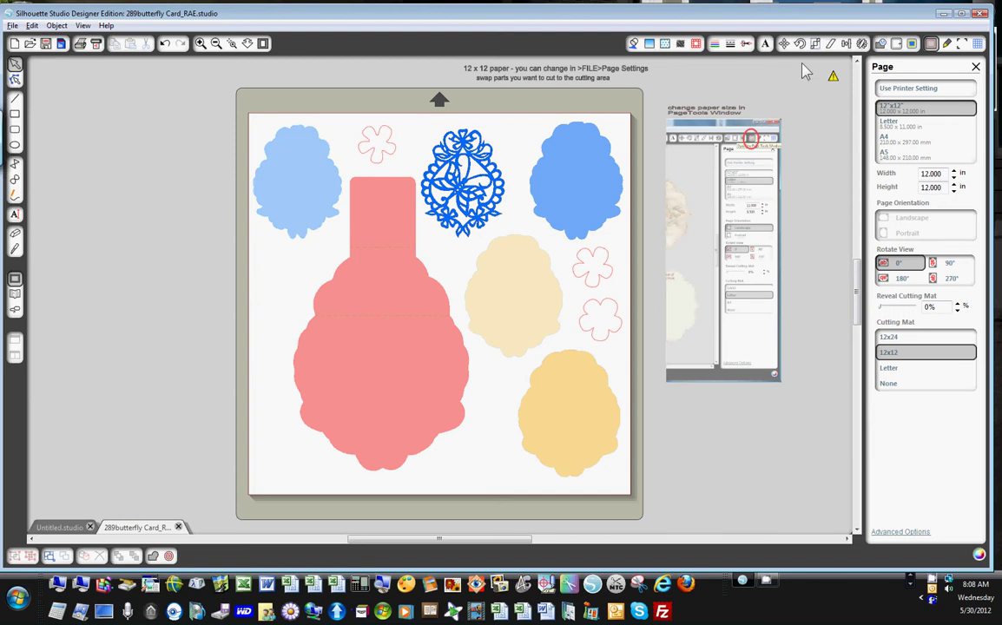
pyautogui.click(932, 48)
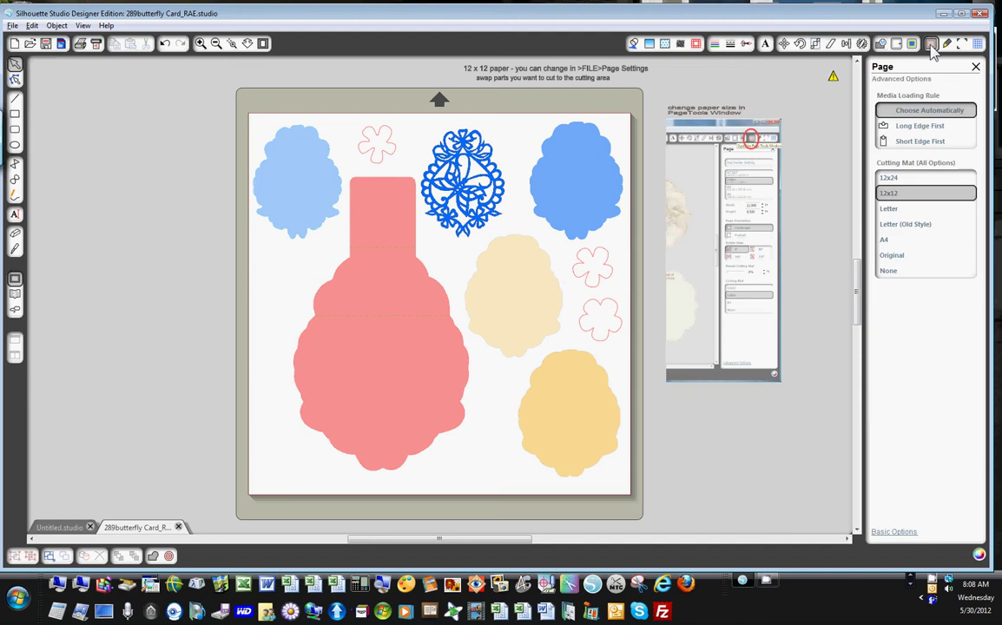
pyautogui.click(932, 48)
pyautogui.click(931, 48)
pyautogui.click(931, 47)
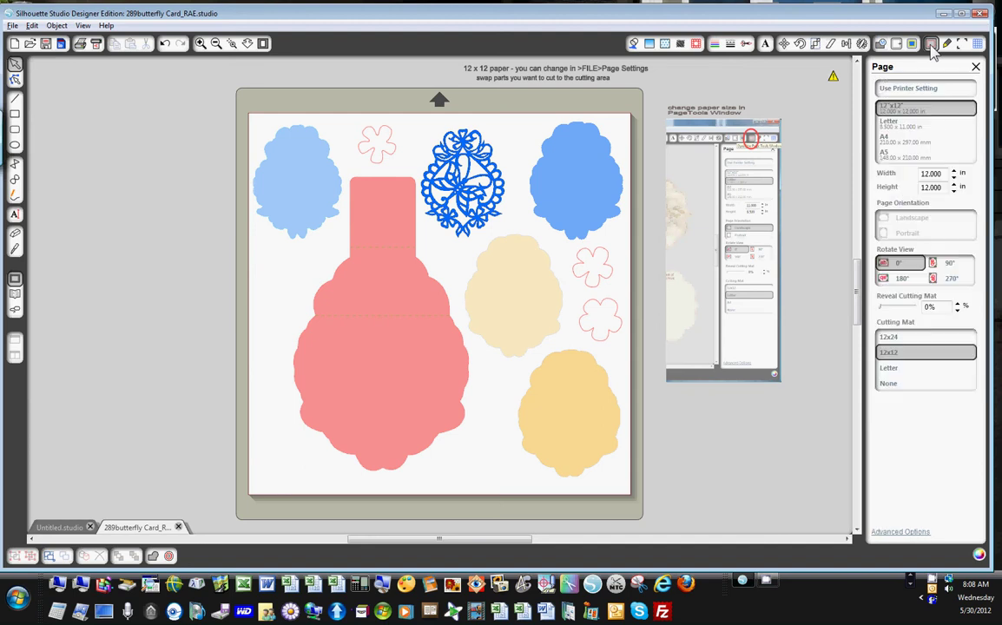
# Step: Set the page to A4 portrait and reveal the cutting mat at about 23%
pyautogui.click(895, 127)
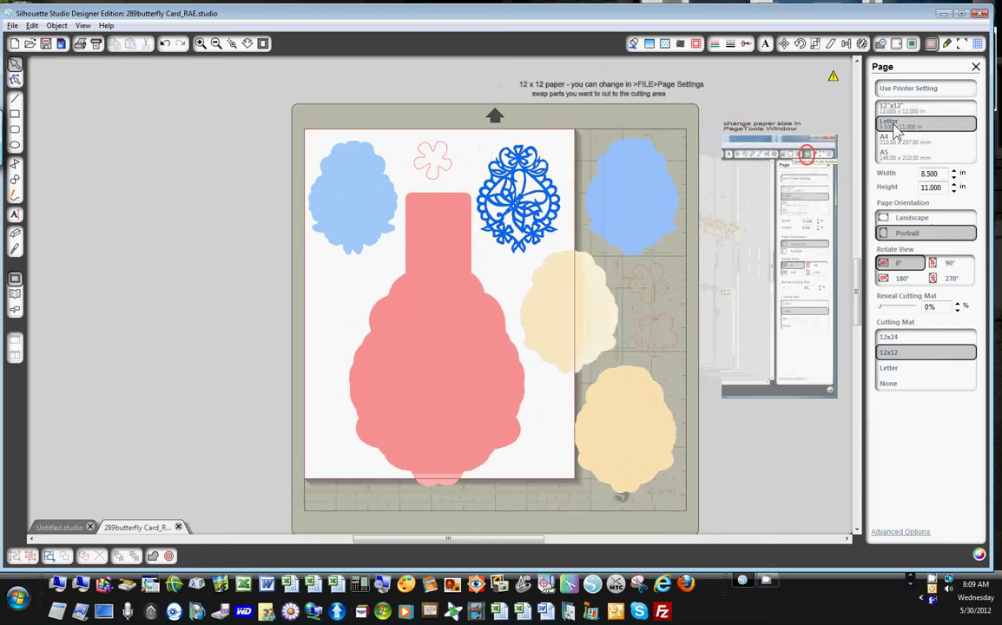
pyautogui.click(915, 222)
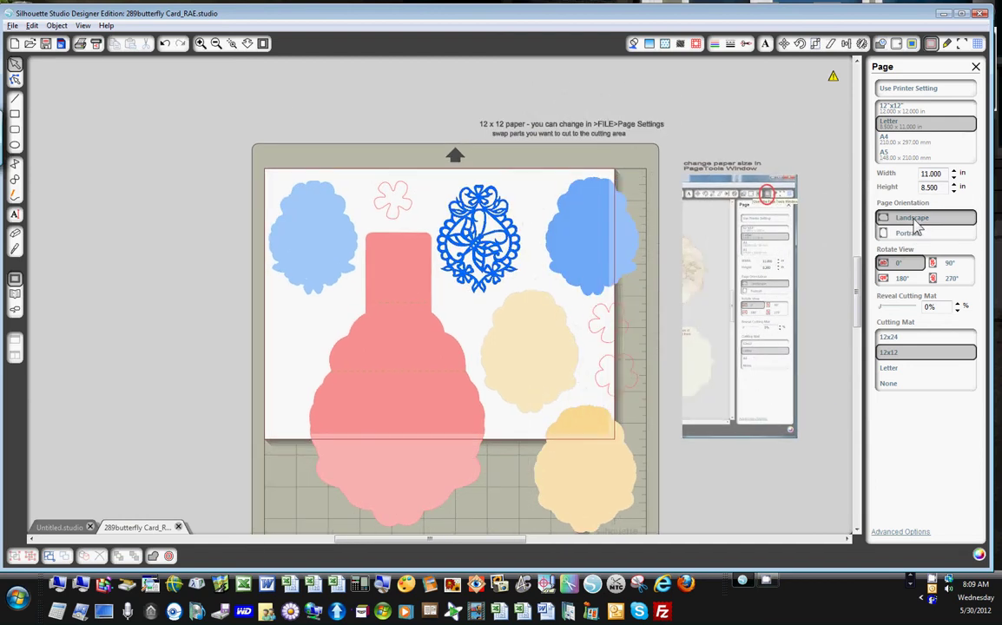
pyautogui.click(901, 146)
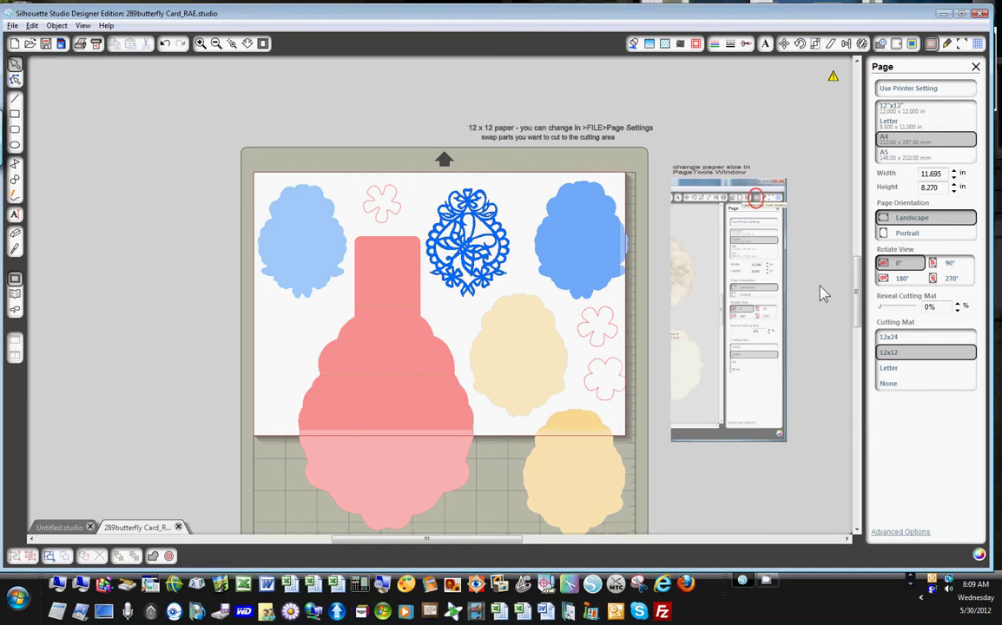
pyautogui.scroll(-1, 820, 295)
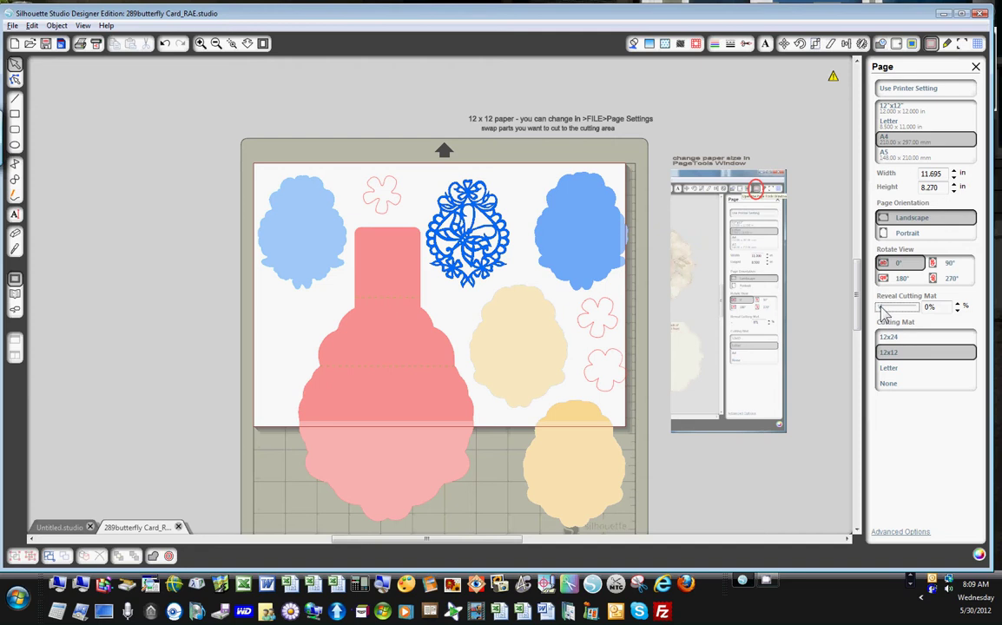
pyautogui.moveTo(886, 312); pyautogui.dragTo(890, 313)
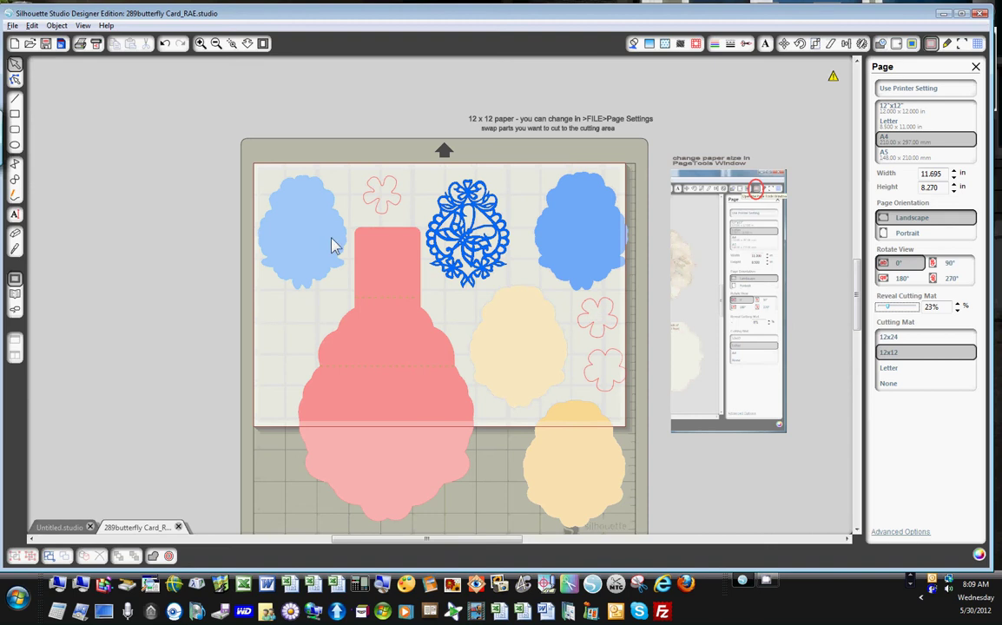
pyautogui.click(883, 233)
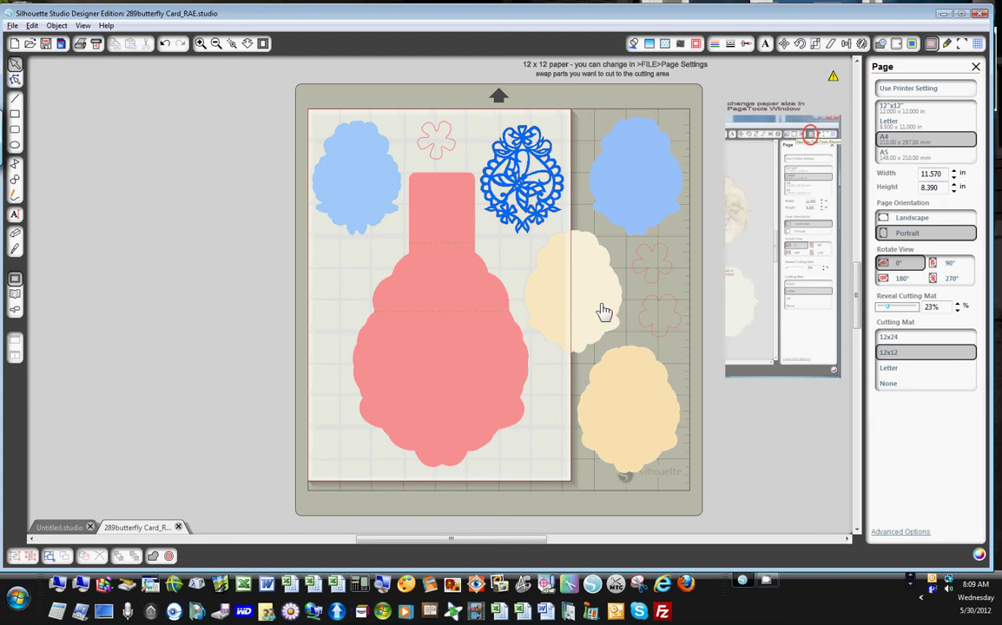
# Step: Drag the cream, blue and yellow scalloped shapes and flower outlines into the grey area left of the mat
pyautogui.moveTo(601, 313); pyautogui.dragTo(217, 320)
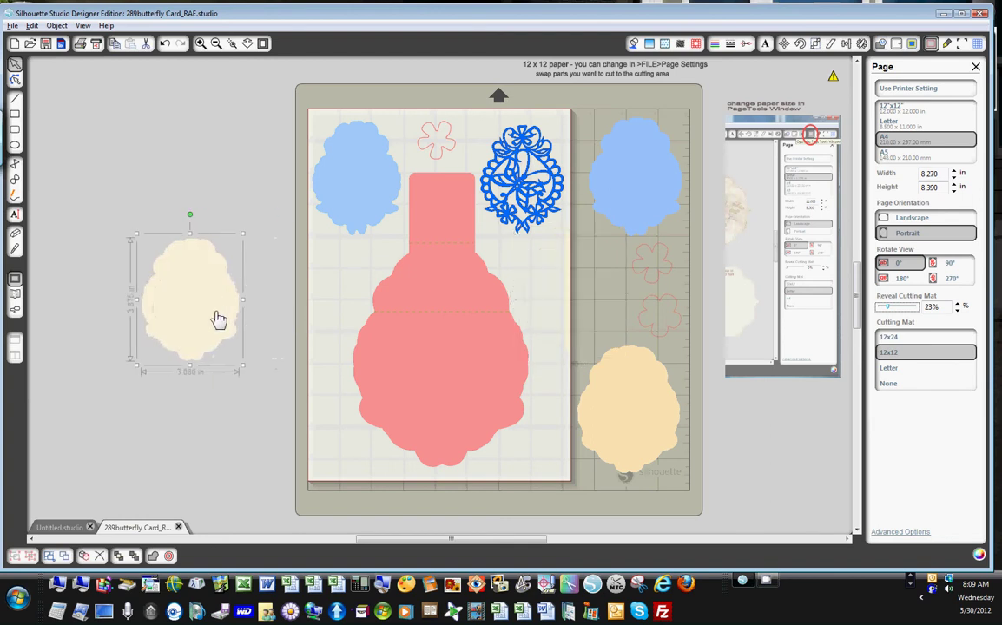
pyautogui.moveTo(376, 178); pyautogui.dragTo(210, 173)
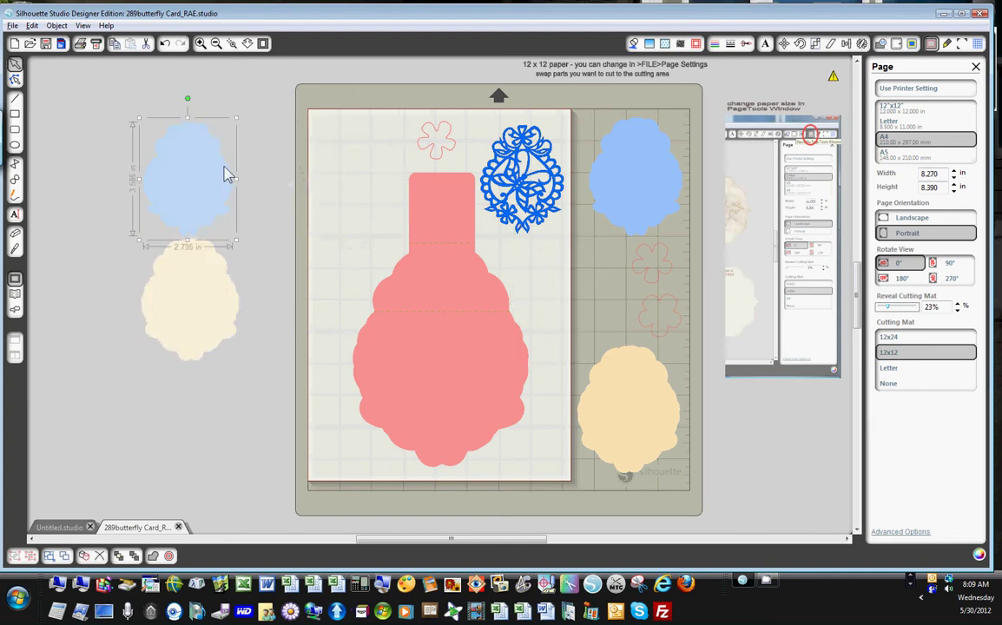
pyautogui.moveTo(441, 143); pyautogui.dragTo(208, 127)
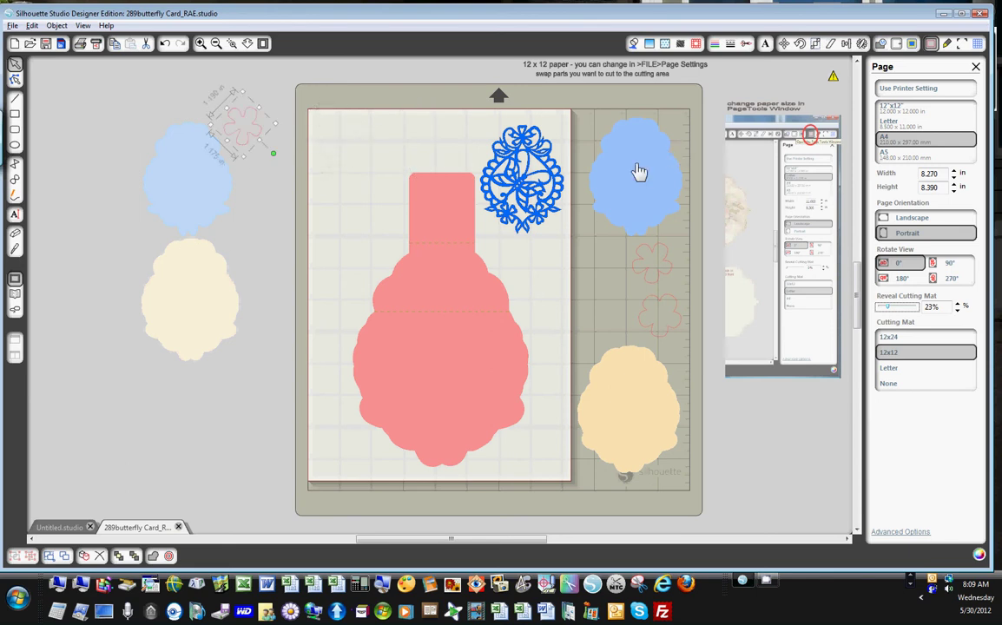
pyautogui.moveTo(640, 172); pyautogui.dragTo(190, 438)
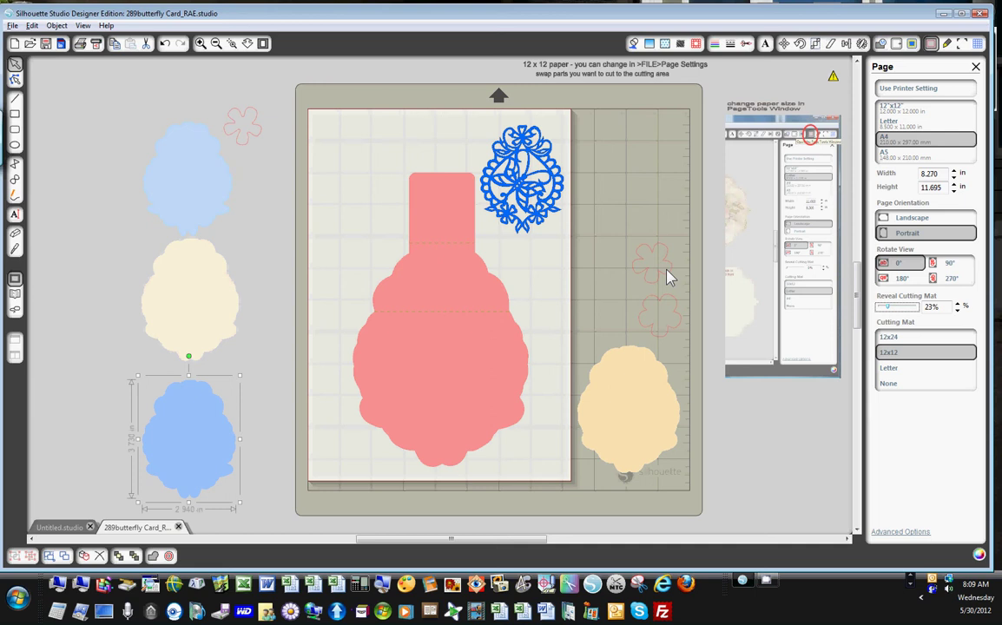
pyautogui.moveTo(687, 224); pyautogui.dragTo(560, 495)
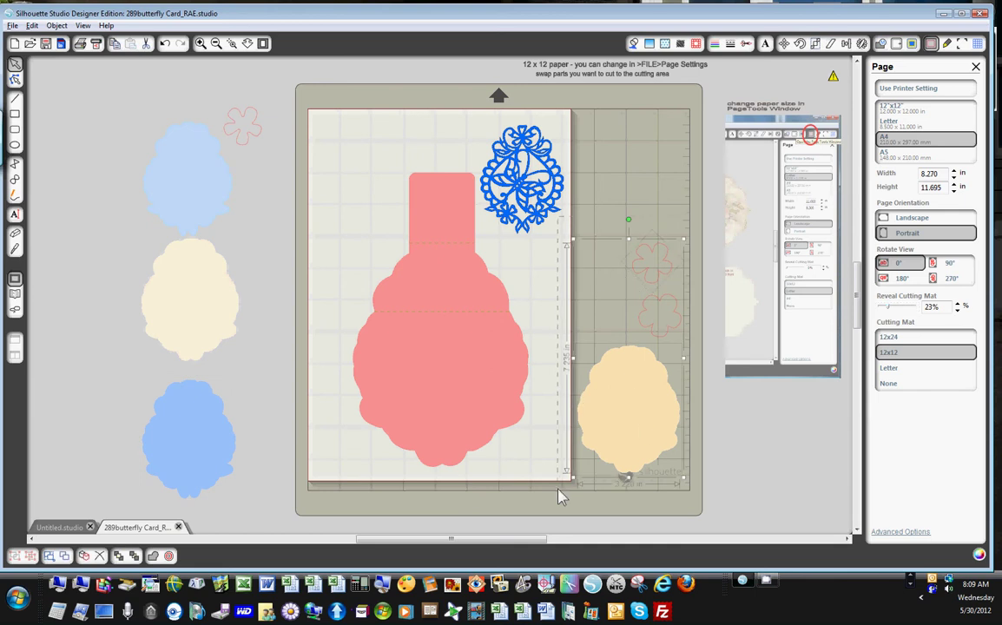
pyautogui.moveTo(652, 427); pyautogui.dragTo(172, 313)
# Step: Clear the selection and move the last flower outline off the mat, leaving the card base and butterfly
pyautogui.click(321, 255)
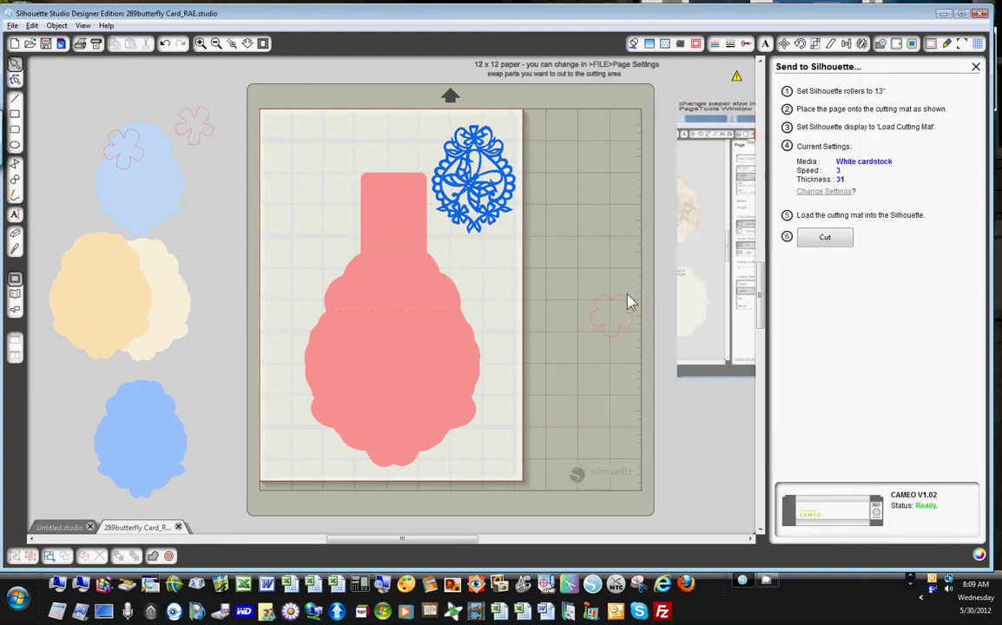
pyautogui.moveTo(627, 304); pyautogui.dragTo(182, 260)
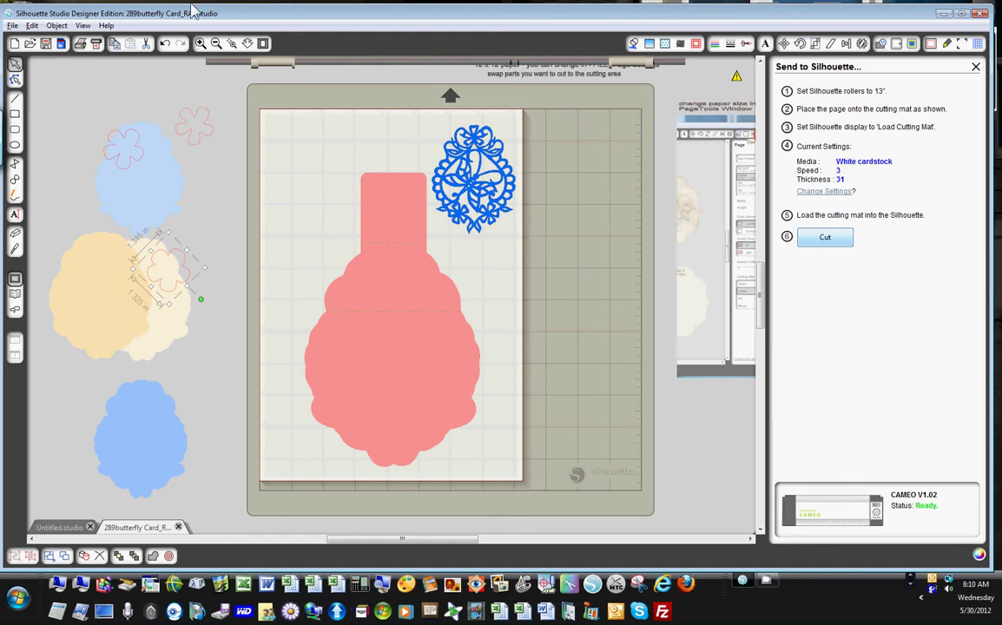
# Step: Bring up the Page Settings panel and scroll through its options
pyautogui.click(932, 45)
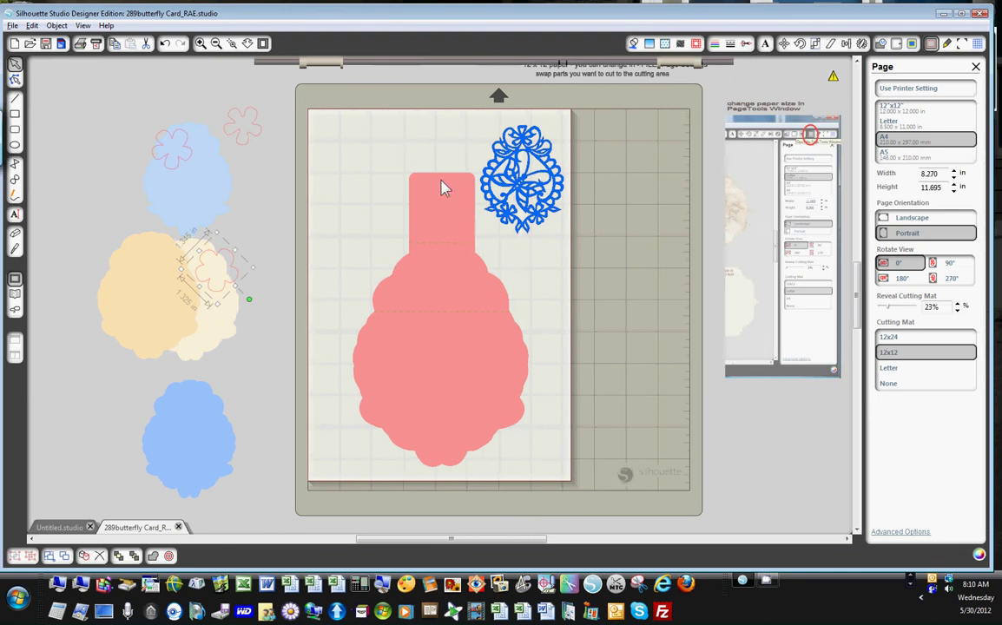
pyautogui.scroll(3, 642, 127)
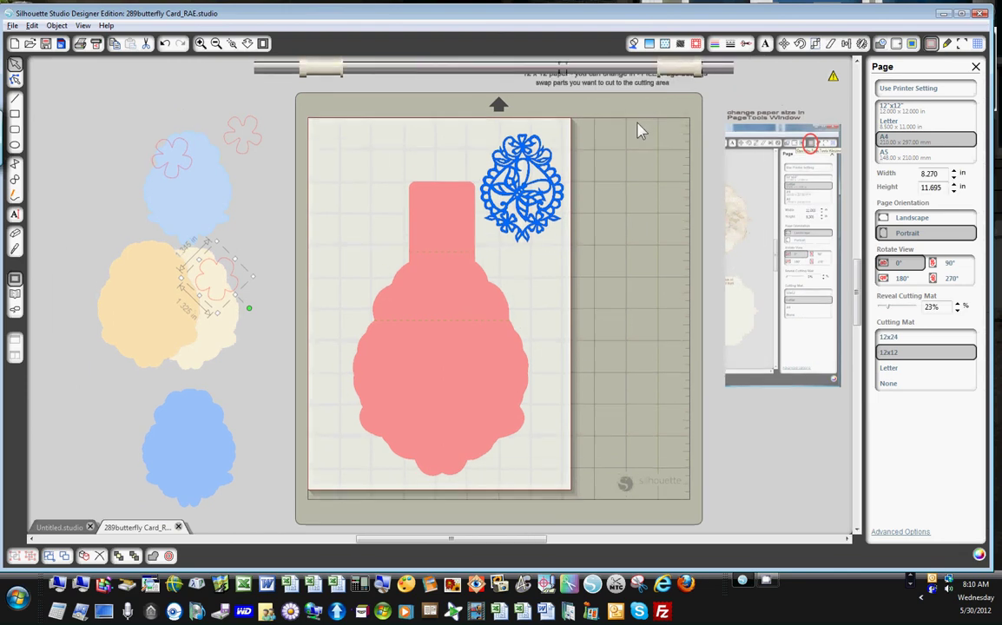
pyautogui.scroll(-1, 636, 130)
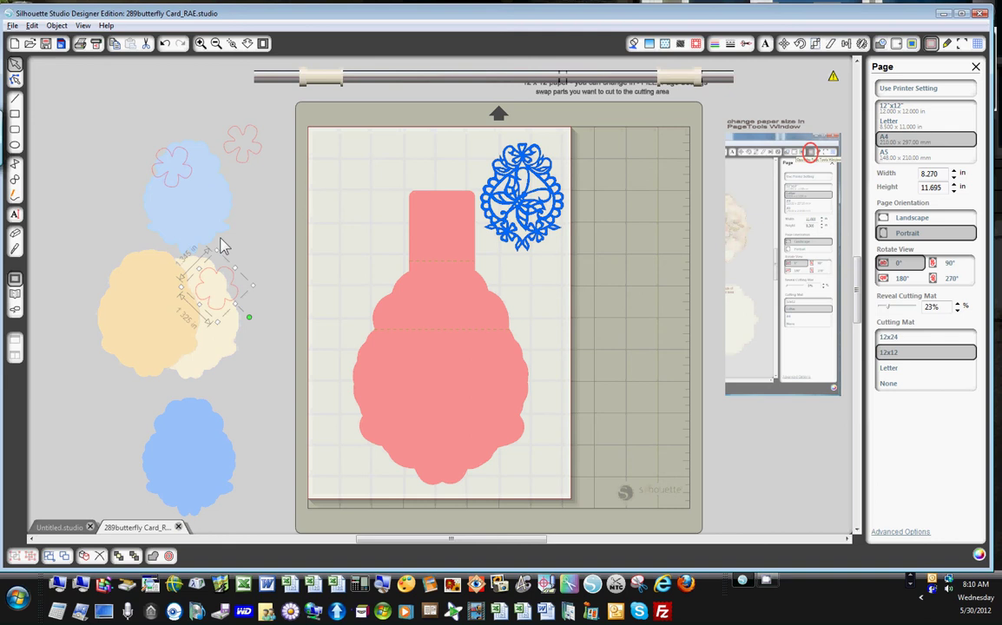
# Step: Spread the flower outlines, light-blue blob and peach blob apart beside the mat so none overlap
pyautogui.moveTo(232, 274); pyautogui.dragTo(273, 233)
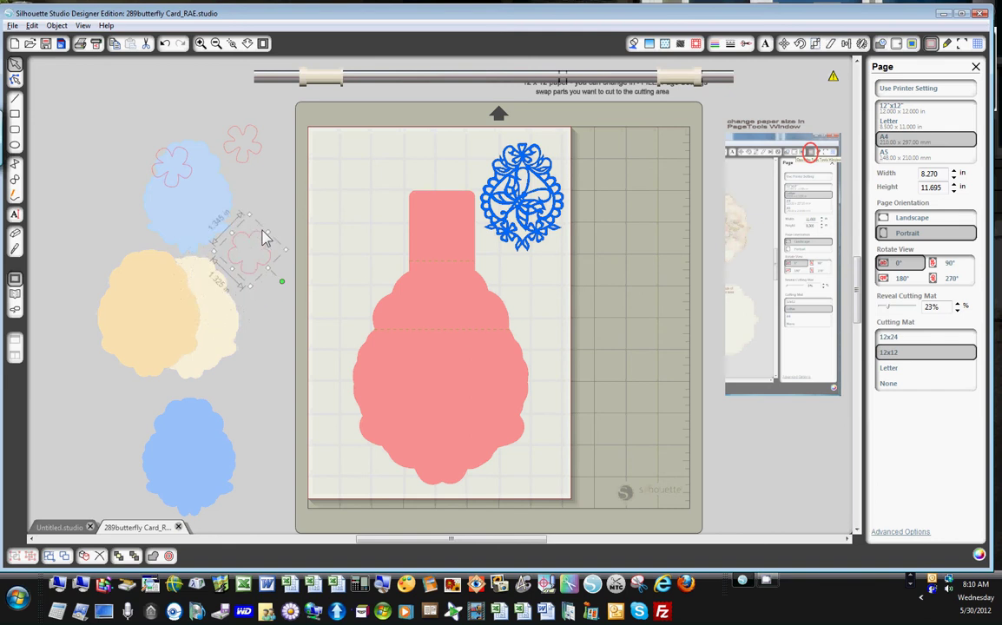
pyautogui.moveTo(169, 158); pyautogui.dragTo(77, 127)
pyautogui.click(169, 152)
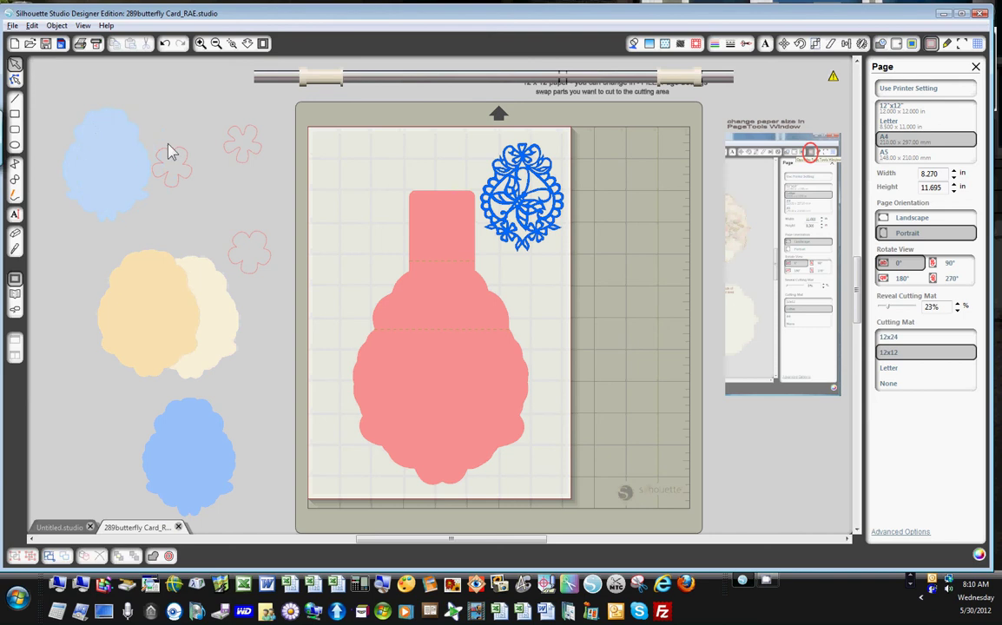
pyautogui.moveTo(171, 158); pyautogui.dragTo(179, 151)
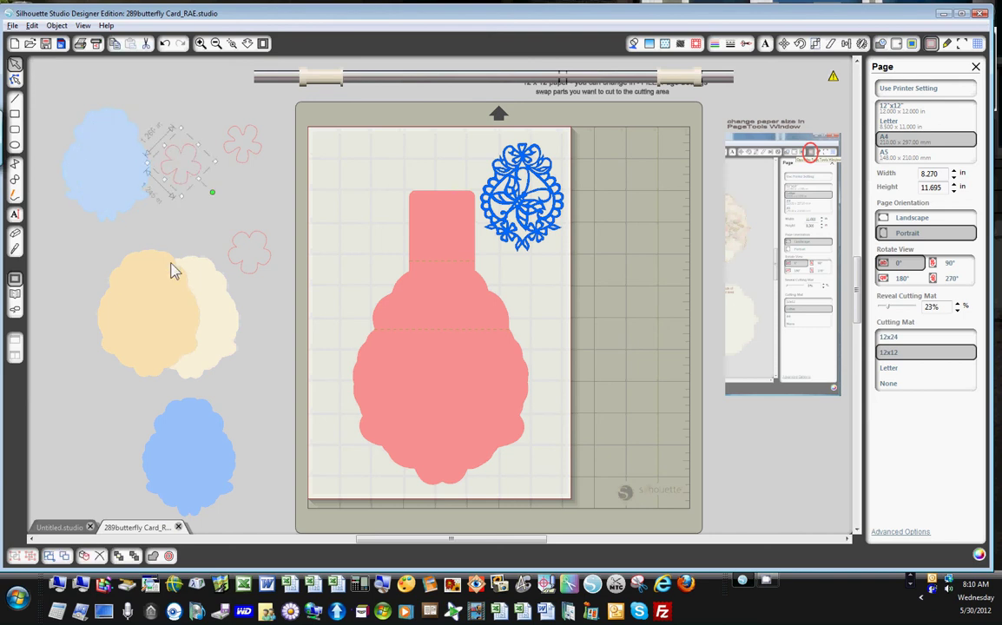
pyautogui.moveTo(160, 276); pyautogui.dragTo(97, 287)
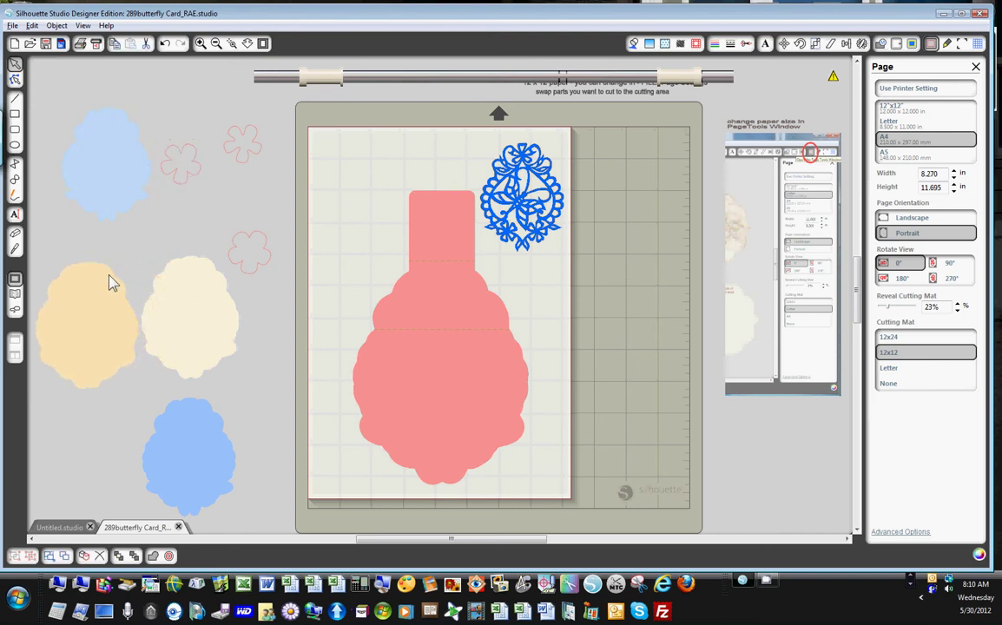
pyautogui.click(182, 240)
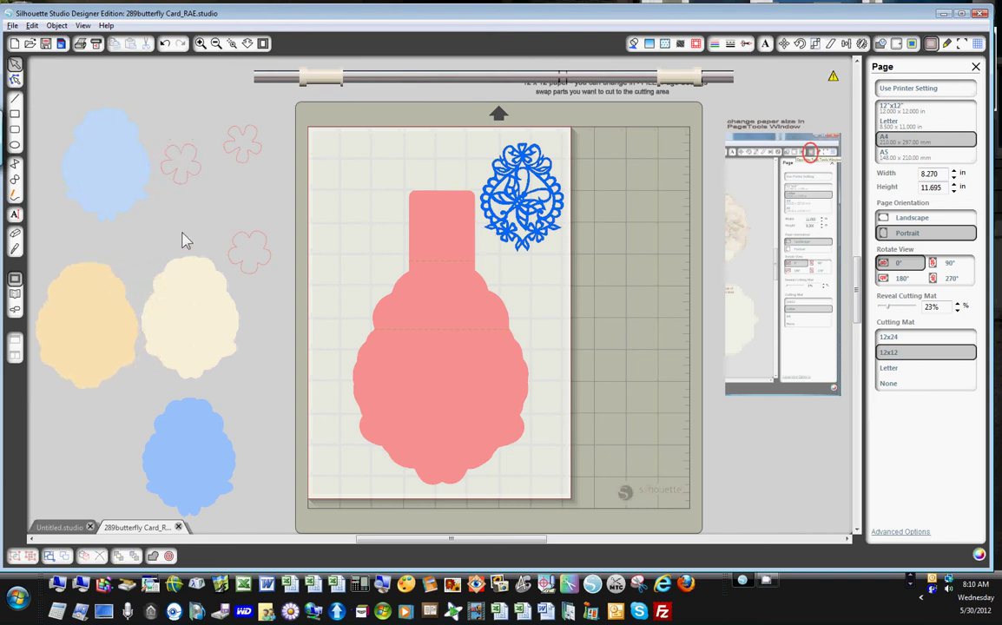
# Step: Confirm in Cut Style that the small flower outline is set to Cut, then switch to Line Style
pyautogui.click(746, 45)
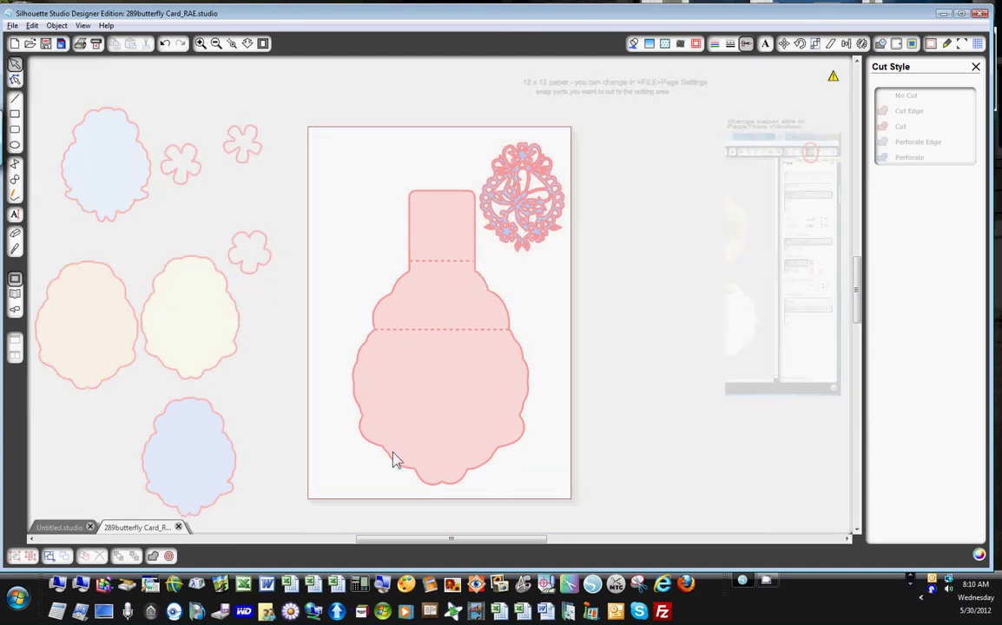
pyautogui.click(255, 243)
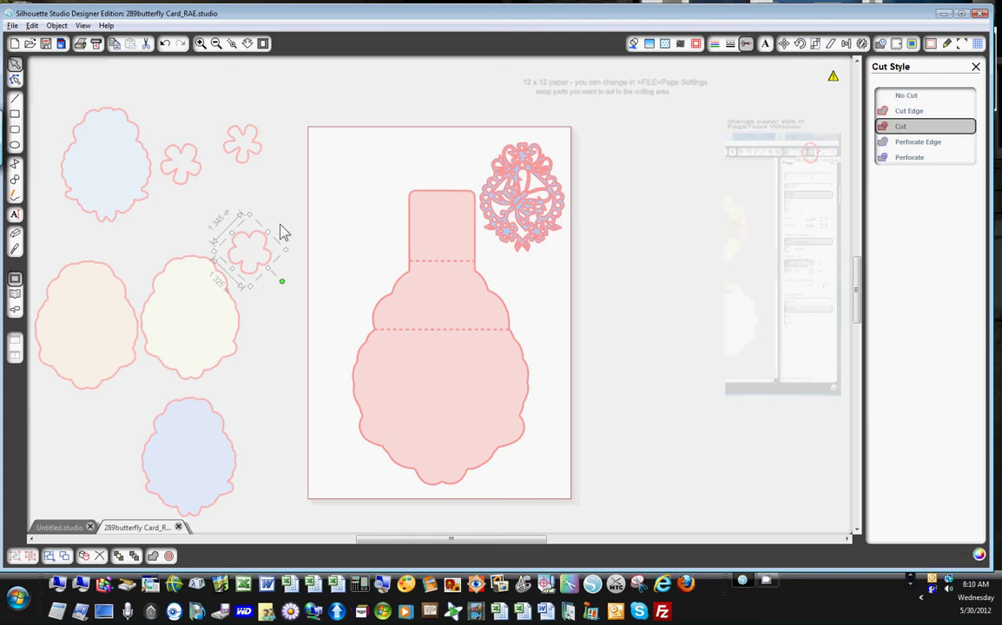
pyautogui.click(730, 43)
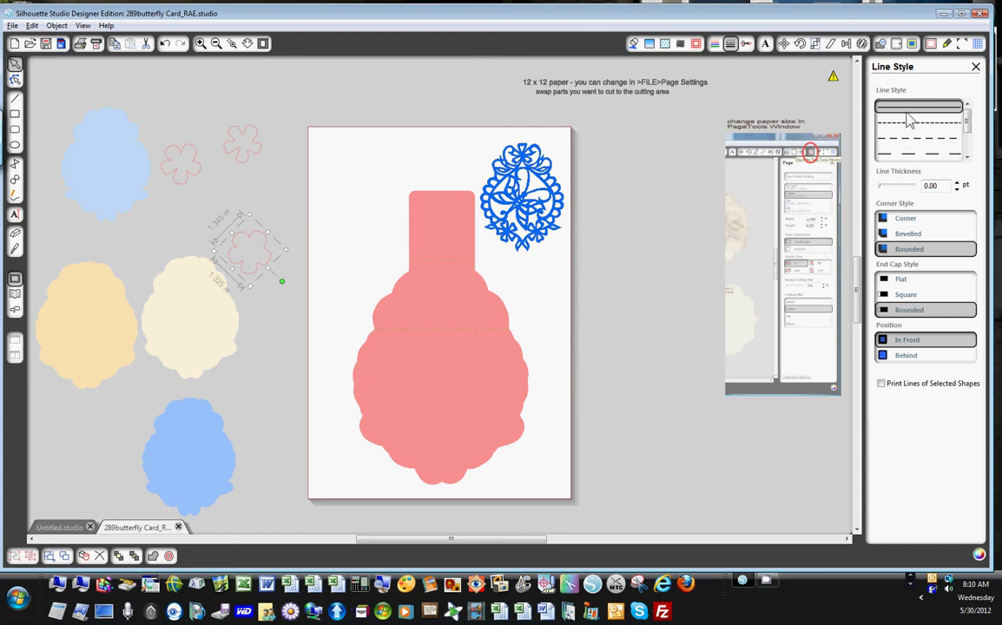
# Step: In the cut line view, switch the small flower outline to No Cut and back to Cut
pyautogui.click(745, 45)
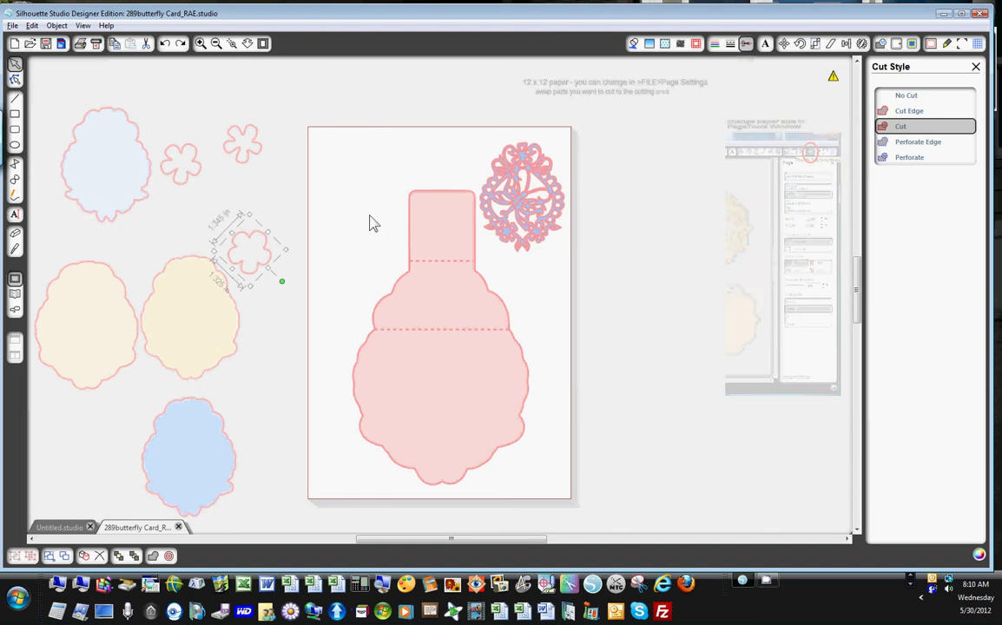
pyautogui.click(907, 96)
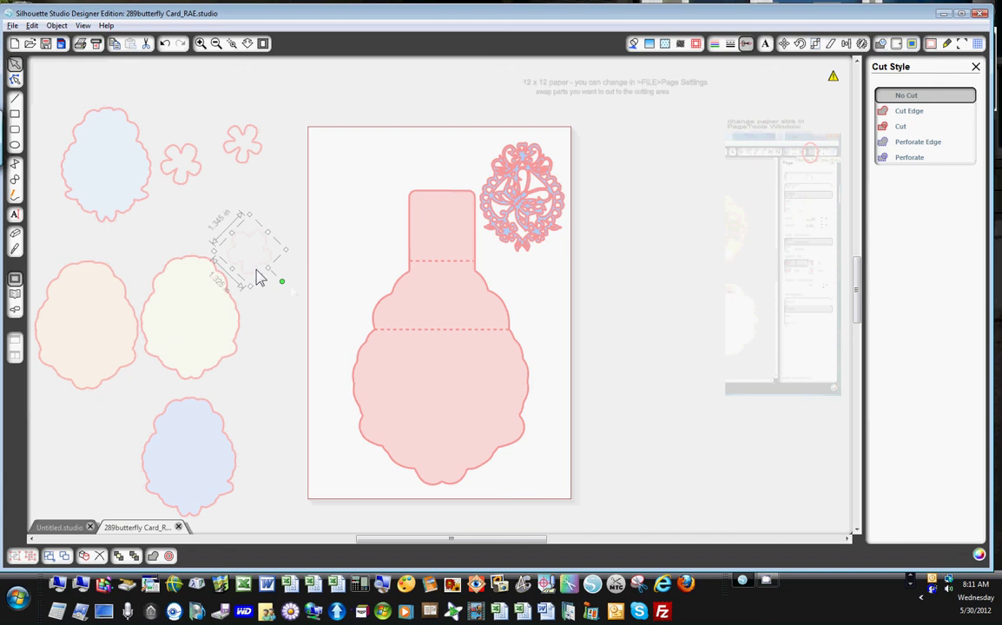
pyautogui.click(903, 128)
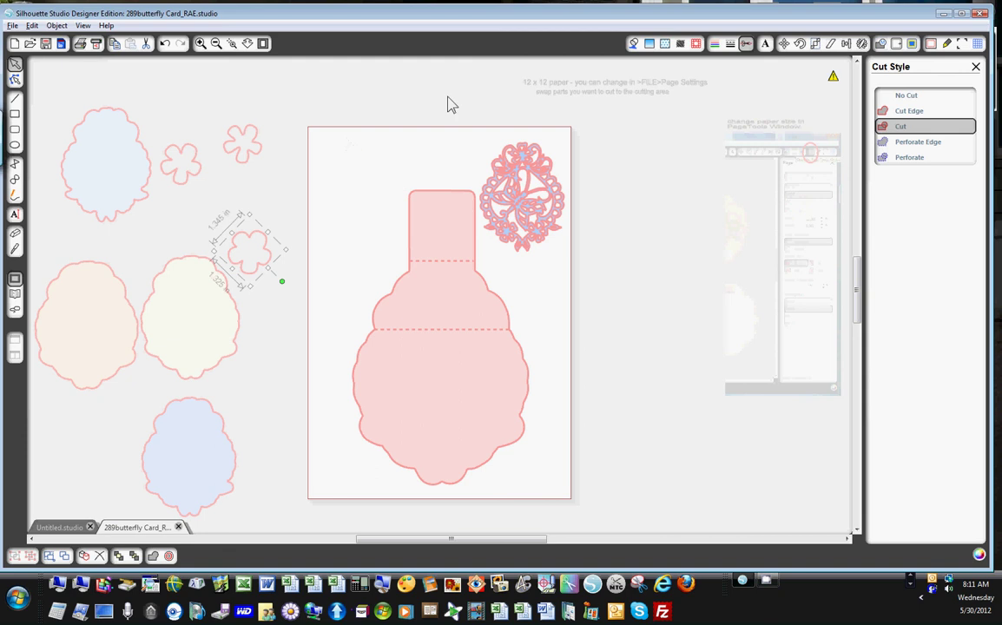
# Step: Reopen Page Settings to confirm the A4 portrait page with the mat revealed at 23%
pyautogui.click(931, 44)
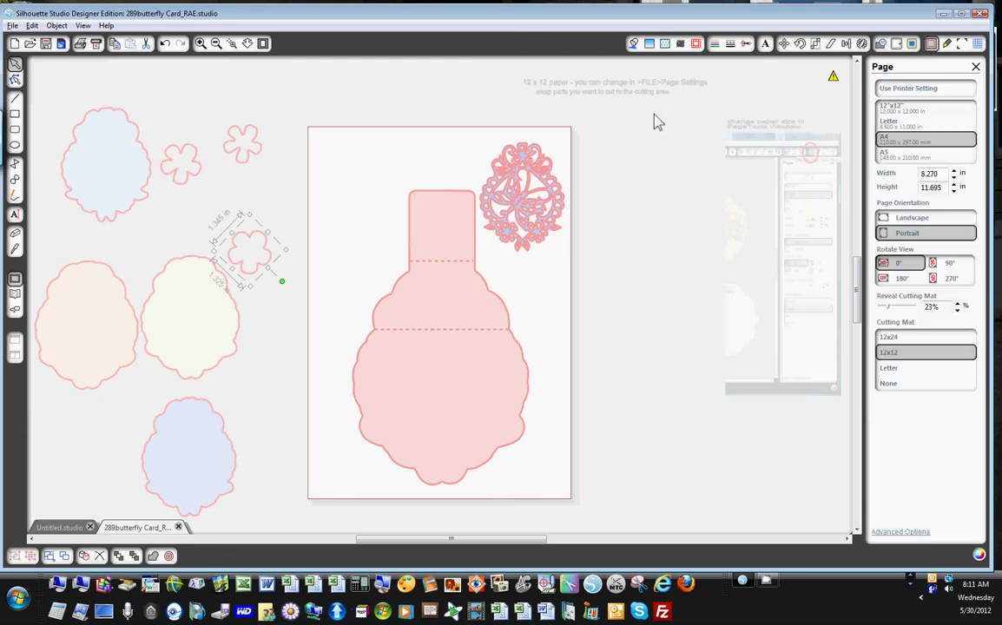